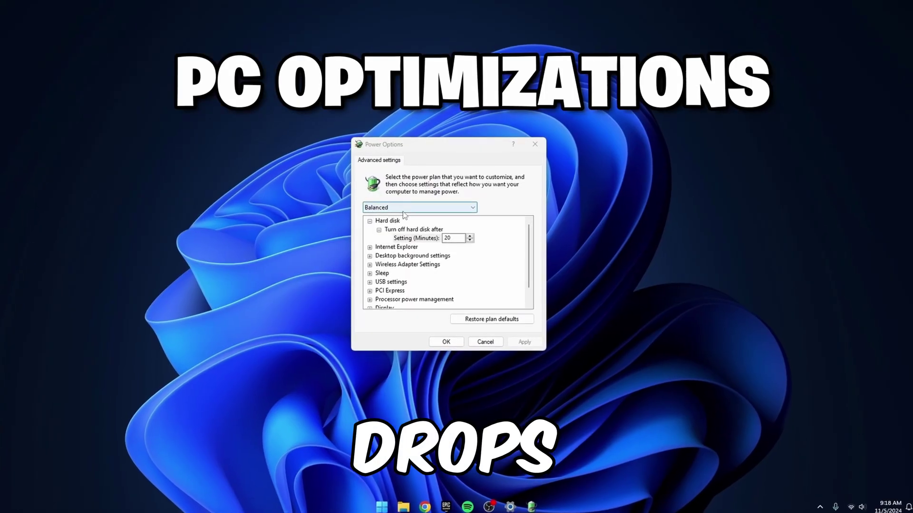
Choose the High performance plan in the advanced power options
{"action": "left_click", "coordinate": [403, 211]}
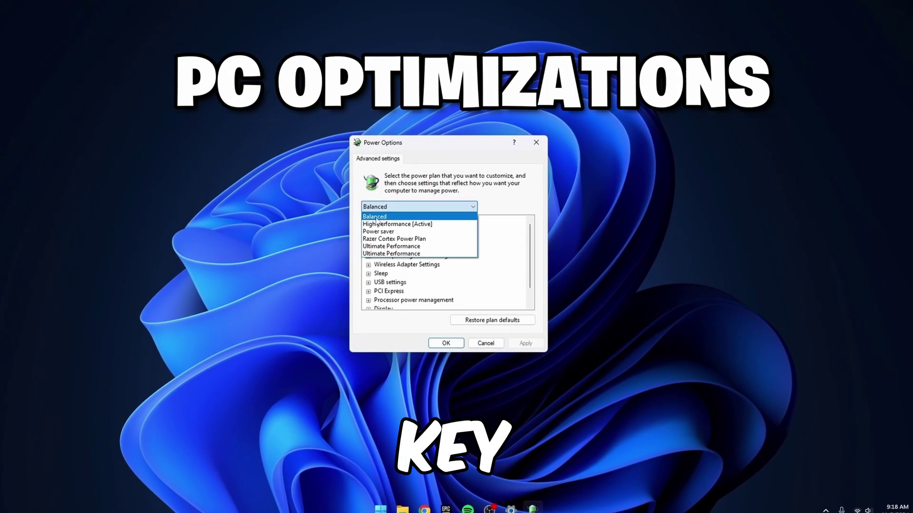
{"action": "left_click", "coordinate": [373, 224]}
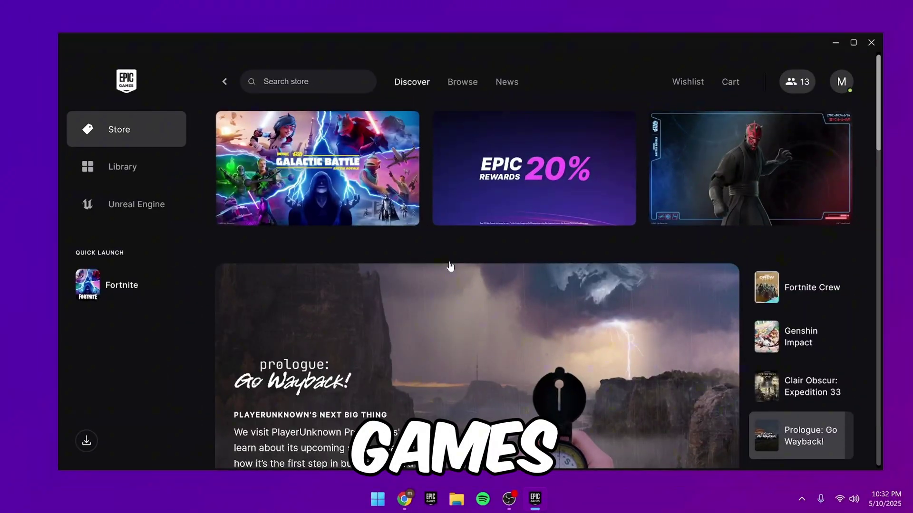
Open Fortnite's installation options from the Epic Games library and apply them with only Pre-download Streamed Assets selected alongside the required core
{"action": "left_click", "coordinate": [80, 166]}
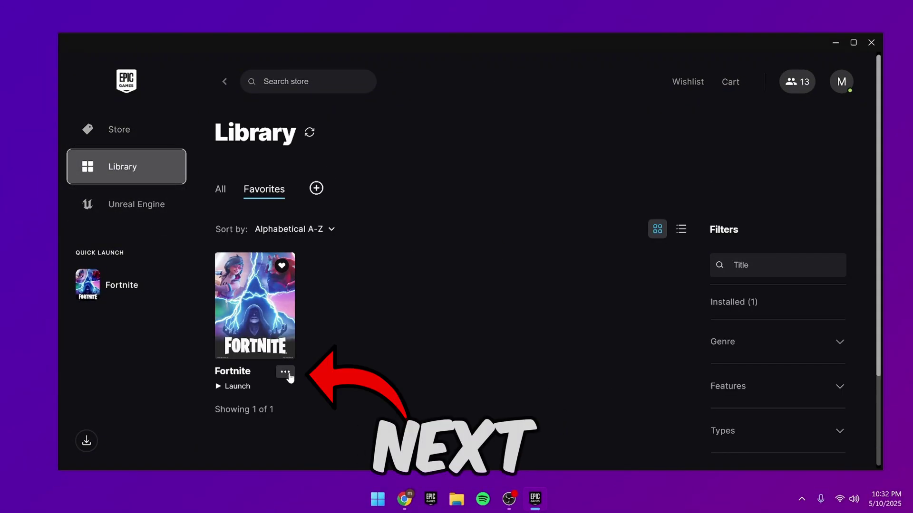
{"action": "left_click", "coordinate": [285, 372]}
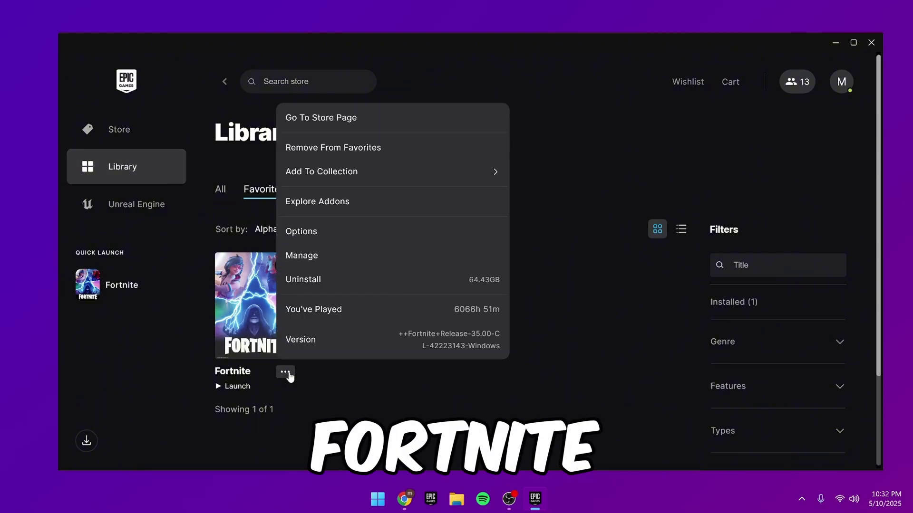
{"action": "left_click", "coordinate": [322, 232]}
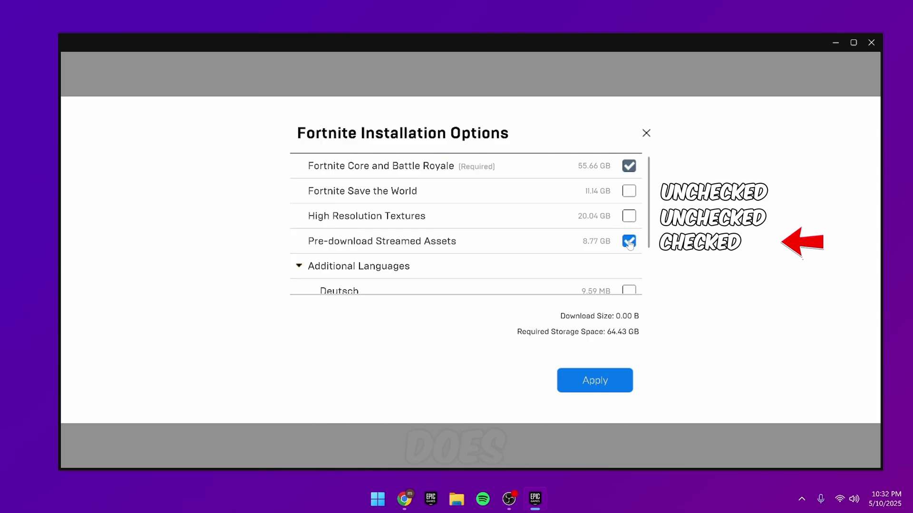
{"action": "mouse_move", "coordinate": [410, 249]}
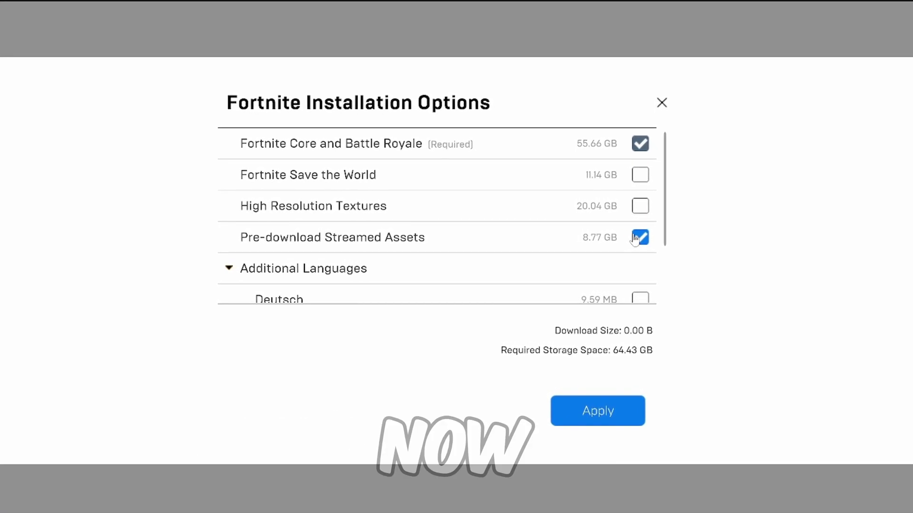
{"action": "left_click", "coordinate": [598, 411]}
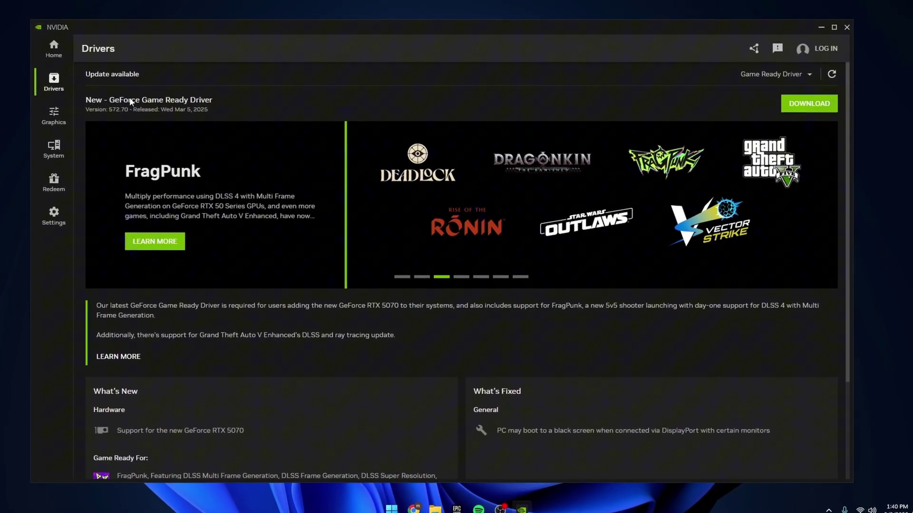
Download the new GeForce Game Ready Driver, version 572.70, in the NVIDIA app
{"action": "left_click", "coordinate": [810, 104]}
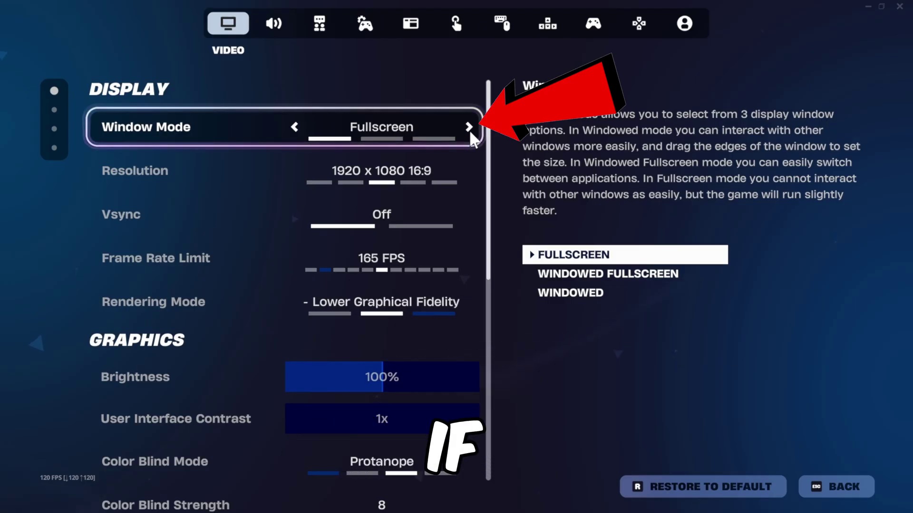
Try cycling the Window Mode option in Fortnite's video display settings
{"action": "left_click", "coordinate": [469, 128]}
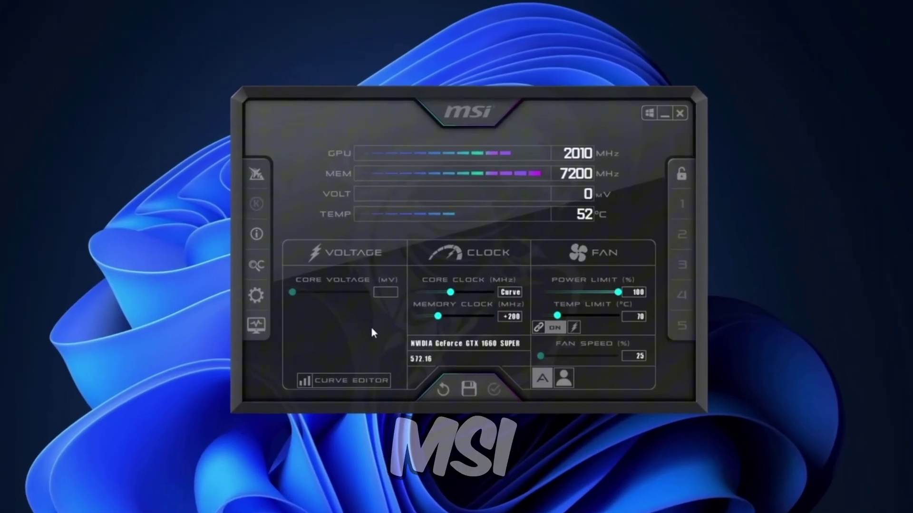
Check the Start with Windows and Start minimized options in MSI Afterburner's properties and leave without saving
{"action": "left_click", "coordinate": [219, 295]}
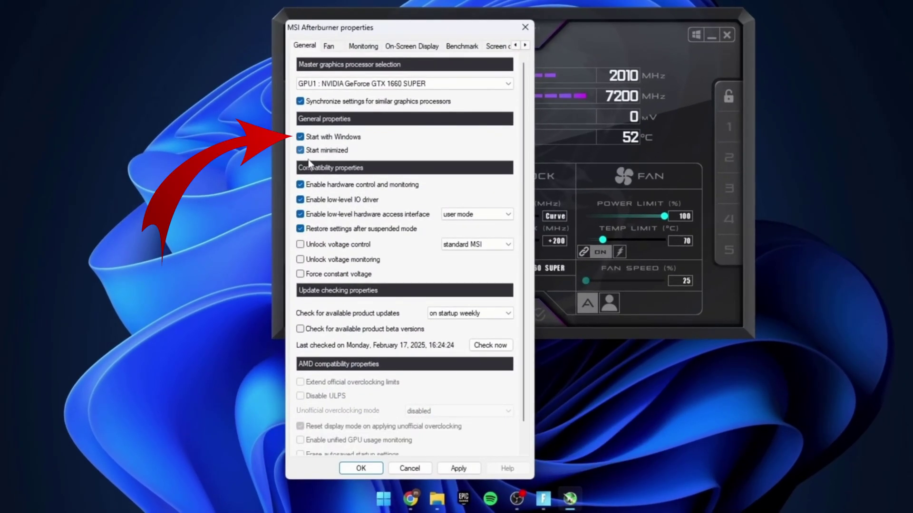
{"action": "left_click", "coordinate": [410, 469]}
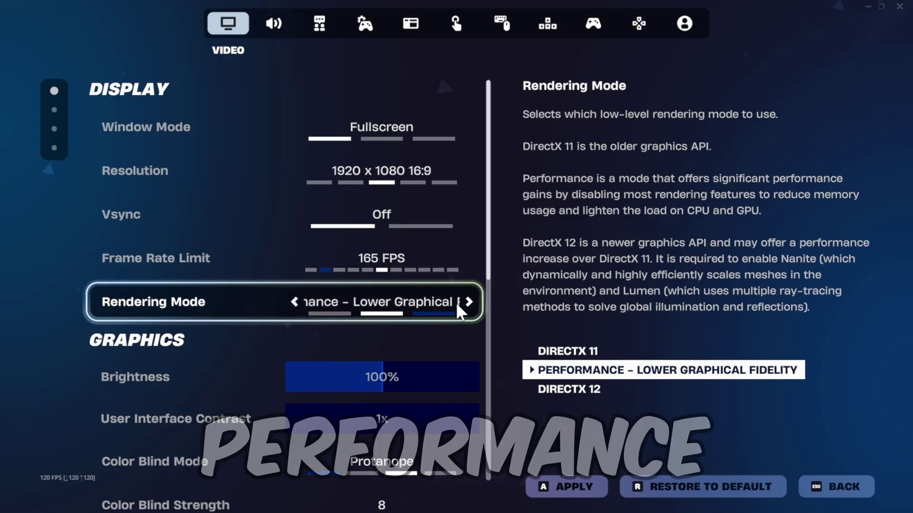
Try a 3D Resolution of 100% and a View Distance of Far in Fortnite's Performance Mode graphics quality settings
{"action": "scroll", "coordinate": [122, 169], "scroll_direction": "down", "scroll_amount": 4}
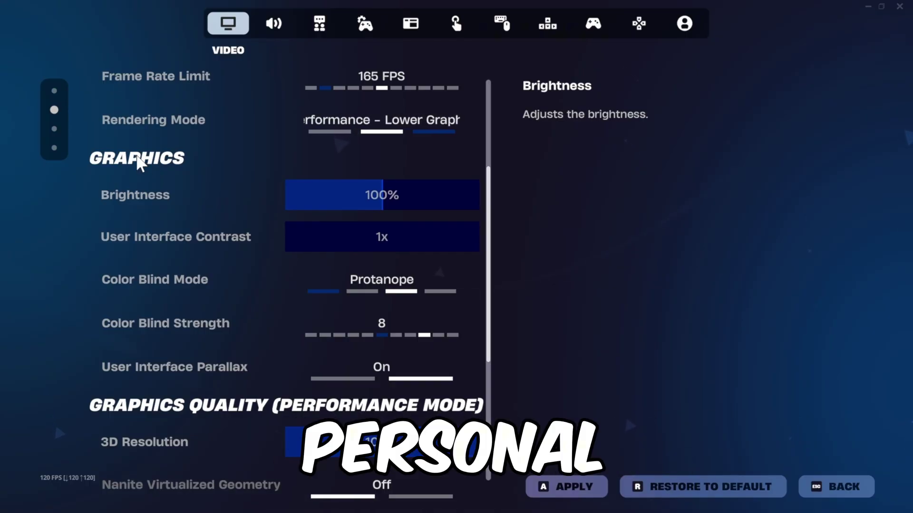
{"action": "scroll", "coordinate": [241, 147], "scroll_direction": "down", "scroll_amount": 5}
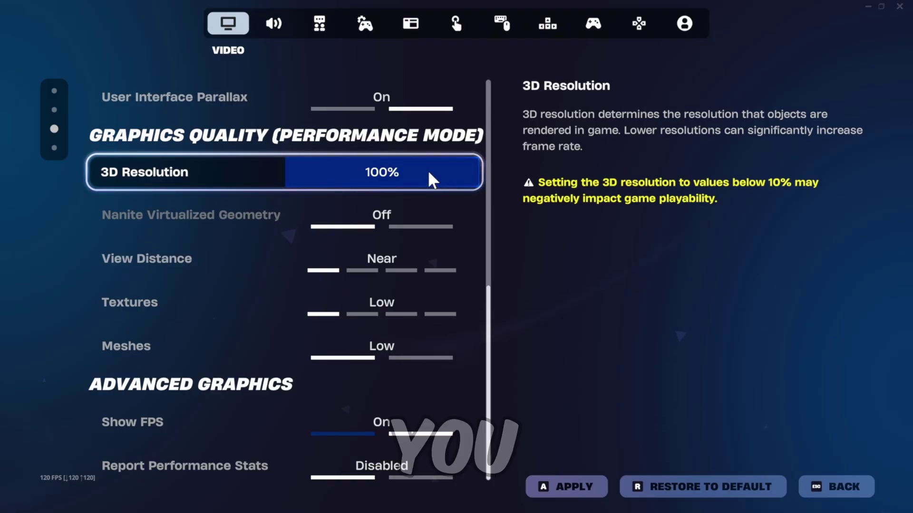
{"action": "left_click", "coordinate": [461, 174]}
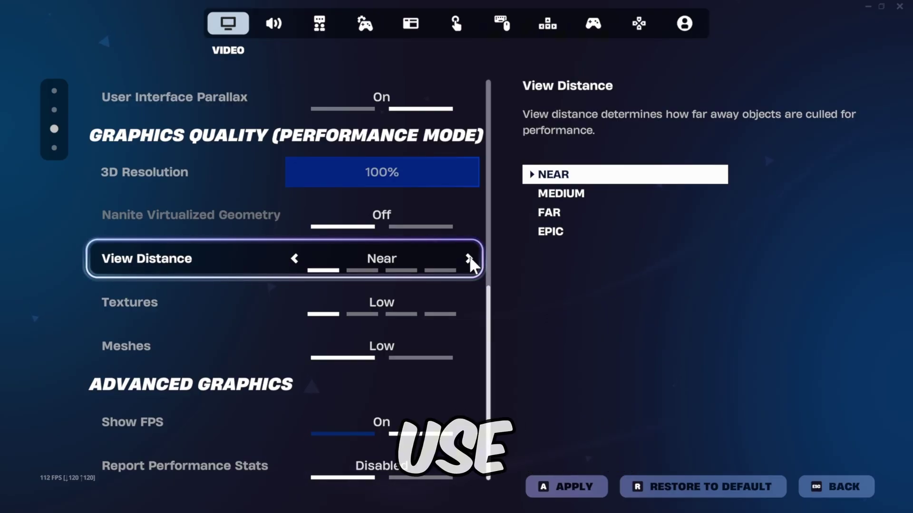
{"action": "left_click", "coordinate": [470, 258]}
{"action": "left_click", "coordinate": [469, 258]}
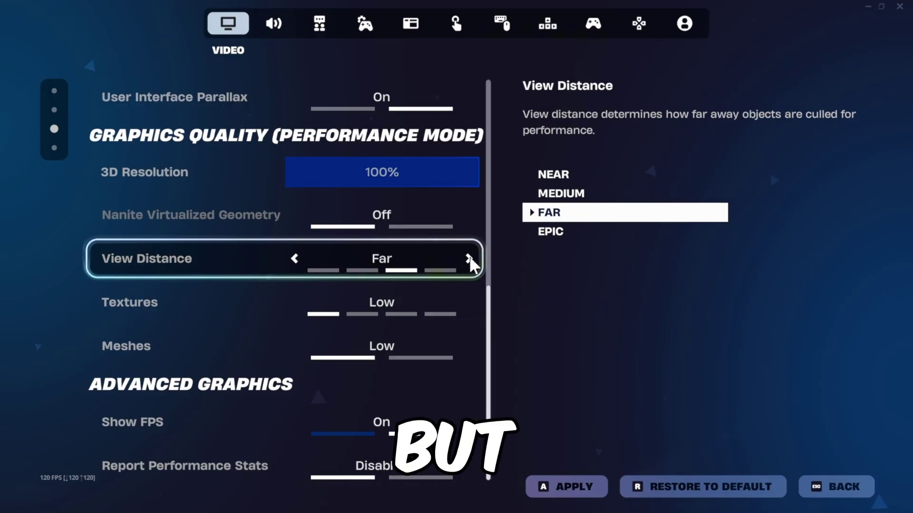
{"action": "left_click", "coordinate": [469, 258]}
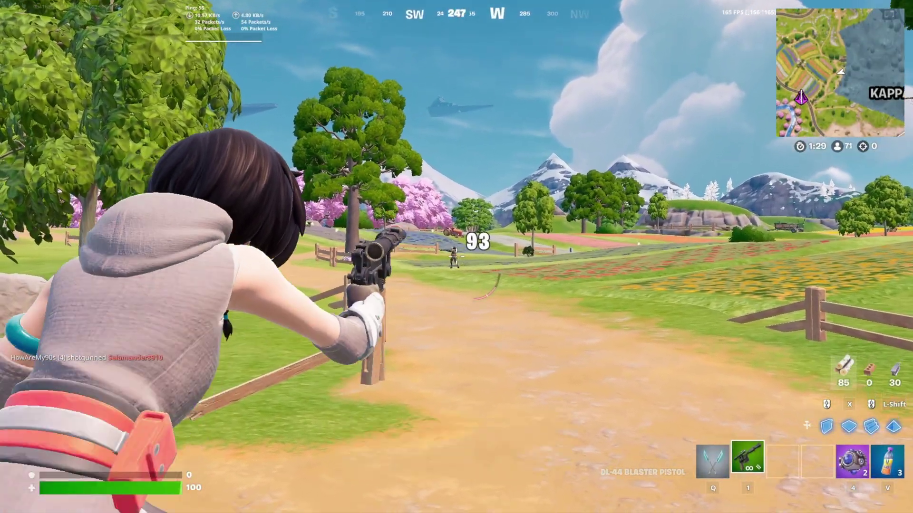
{"action": "left_click", "coordinate": [457, 256]}
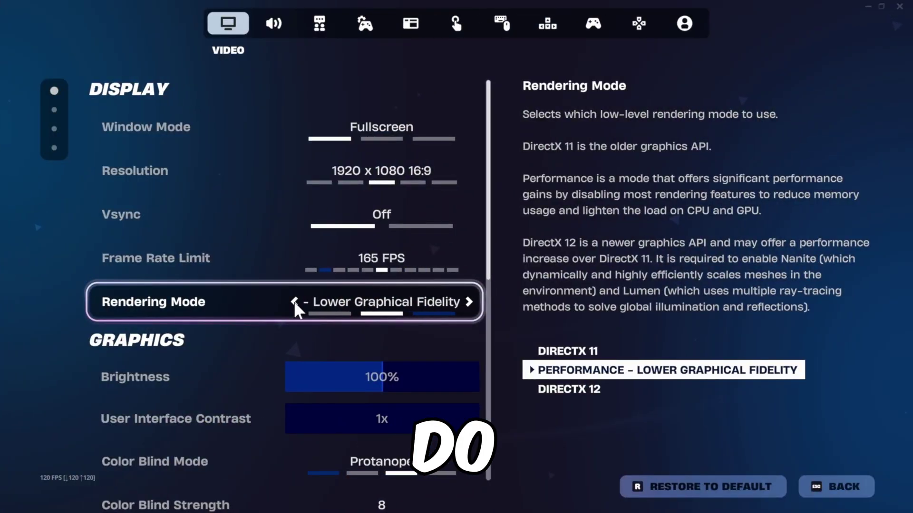
Set the Rendering Mode to DirectX 11 and NVIDIA Reflex Low Latency to On +Boost in Fortnite's video settings
{"action": "left_click", "coordinate": [294, 301]}
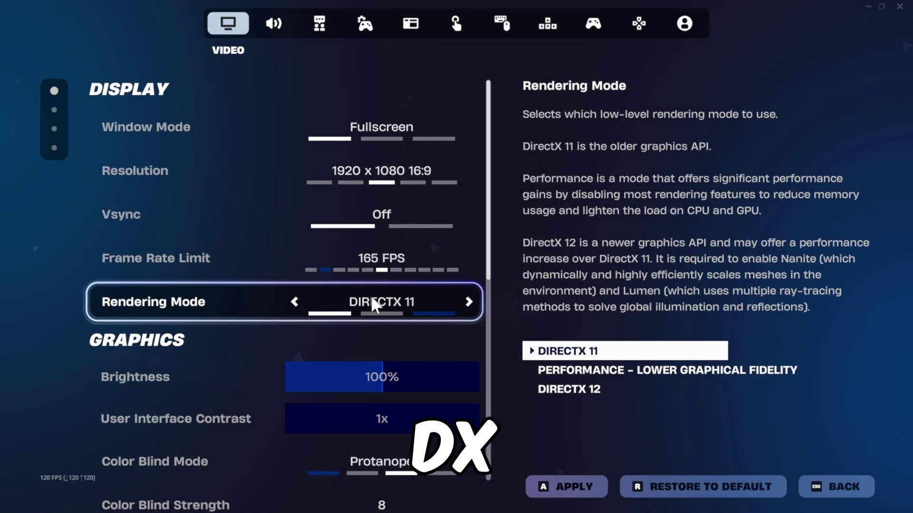
{"action": "scroll", "coordinate": [371, 295], "scroll_direction": "down", "scroll_amount": 10}
{"action": "scroll", "coordinate": [473, 256], "scroll_direction": "down", "scroll_amount": 4}
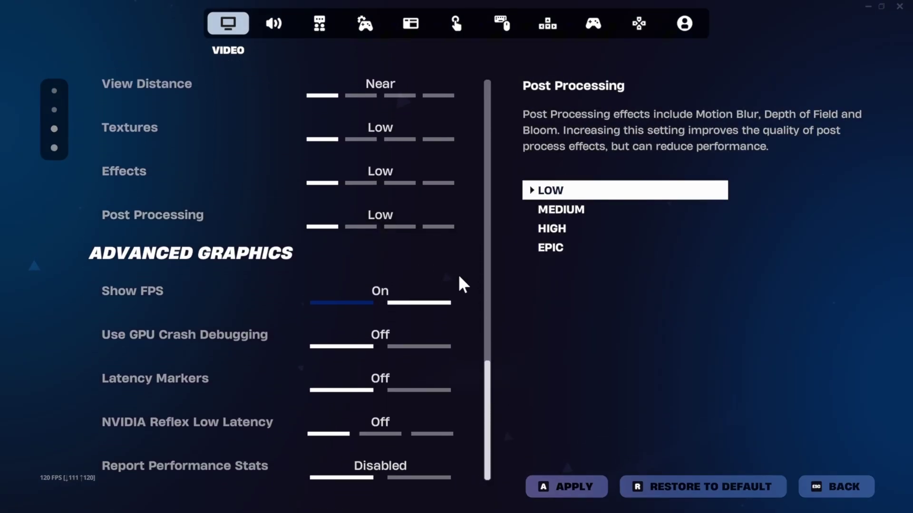
{"action": "left_click", "coordinate": [468, 428]}
{"action": "left_click", "coordinate": [469, 428]}
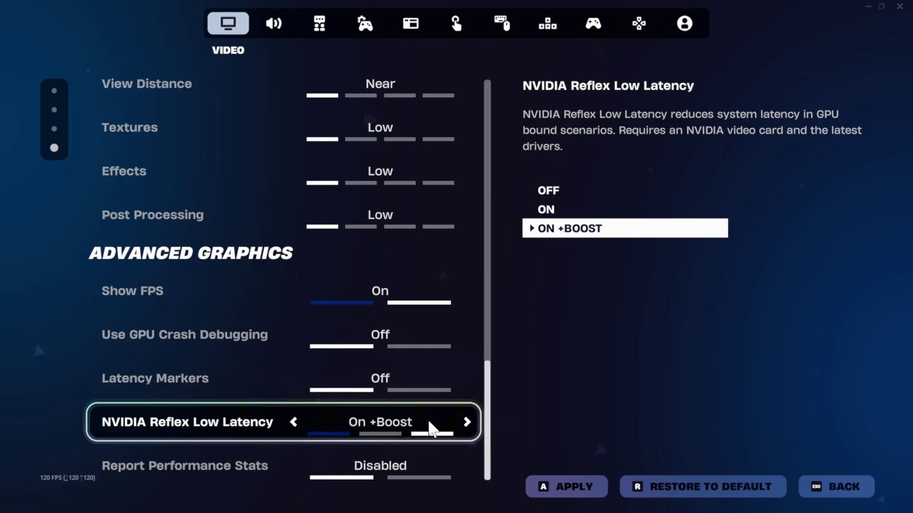
Check that all replay recording options are off in the game settings and apply the pending changes
{"action": "left_click", "coordinate": [363, 26]}
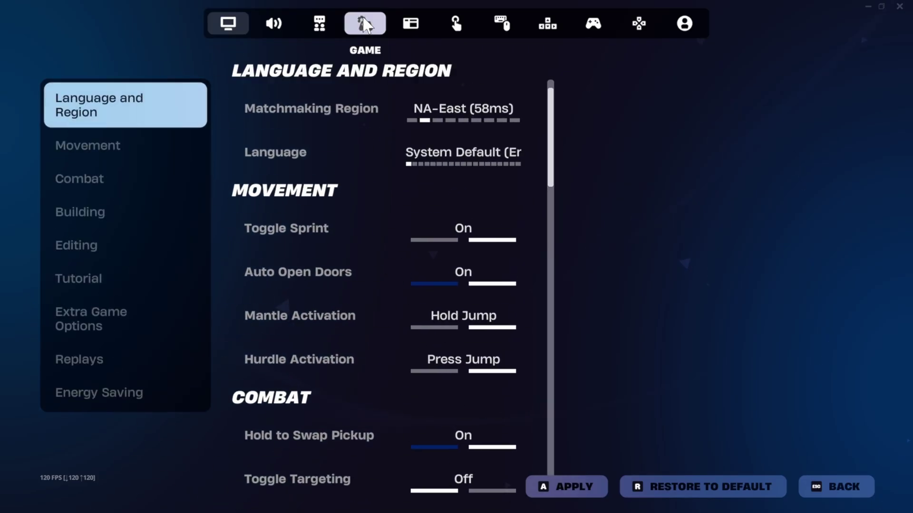
{"action": "scroll", "coordinate": [424, 263], "scroll_direction": "down", "scroll_amount": 15}
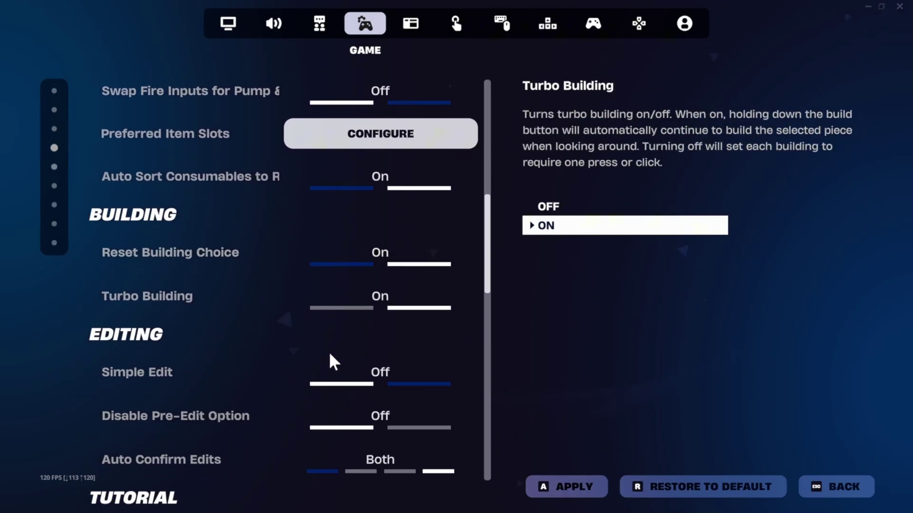
{"action": "scroll", "coordinate": [328, 358], "scroll_direction": "down", "scroll_amount": 10}
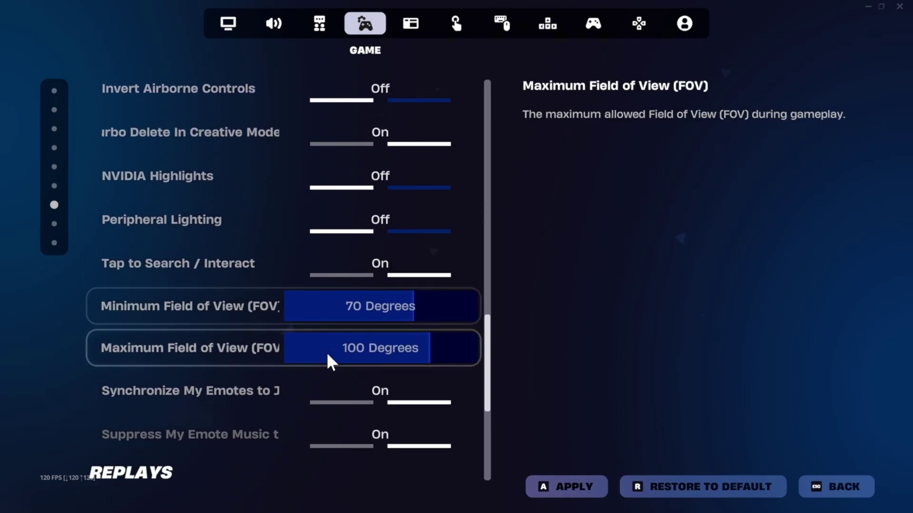
{"action": "scroll", "coordinate": [324, 355], "scroll_direction": "down", "scroll_amount": 3}
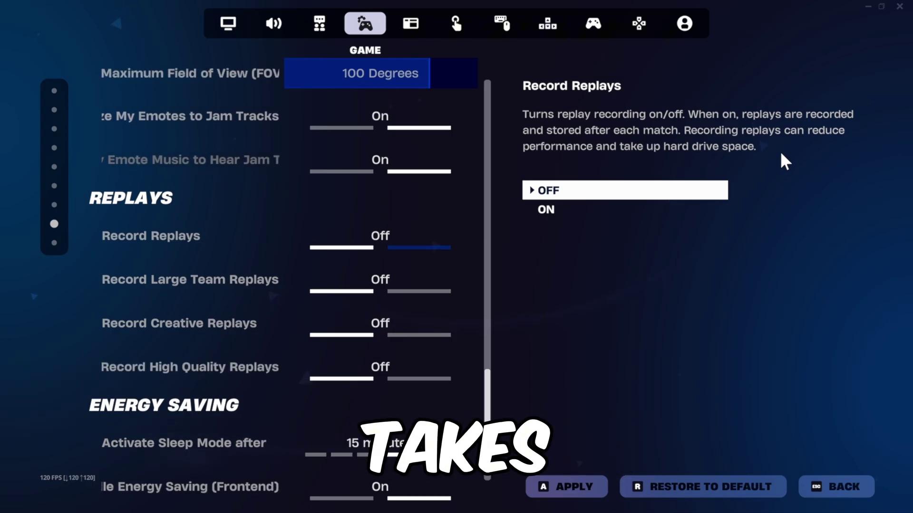
{"action": "left_click", "coordinate": [600, 487]}
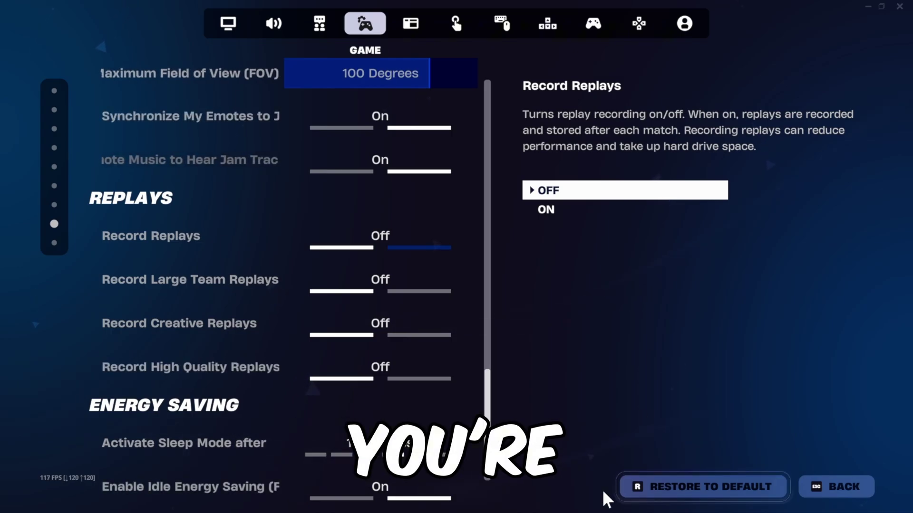
Switch the Rendering Mode in the video settings to Performance – Lower Graphical Fidelity
{"action": "left_click", "coordinate": [230, 10]}
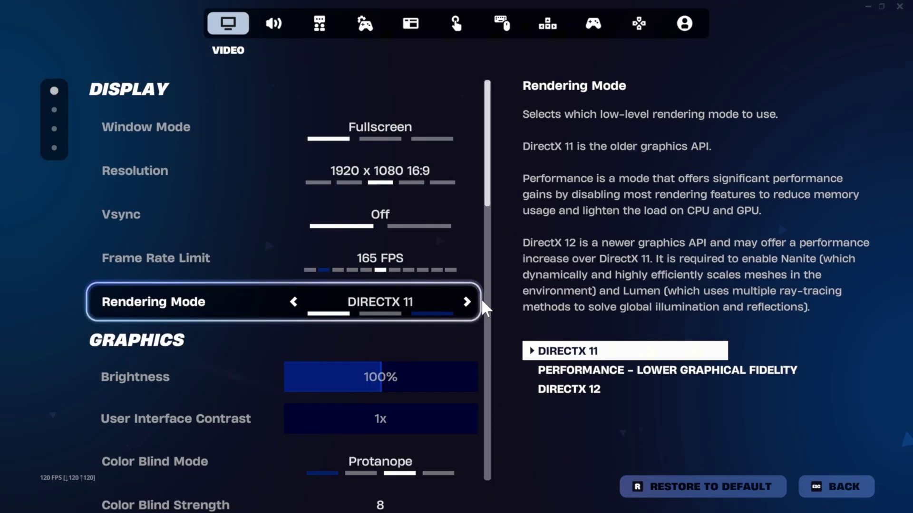
{"action": "left_click", "coordinate": [468, 302]}
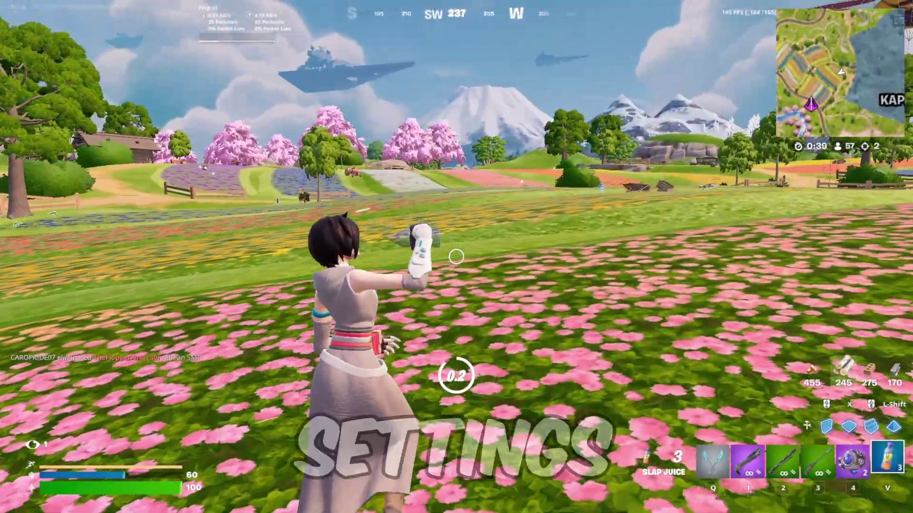
{"action": "key", "text": "w"}
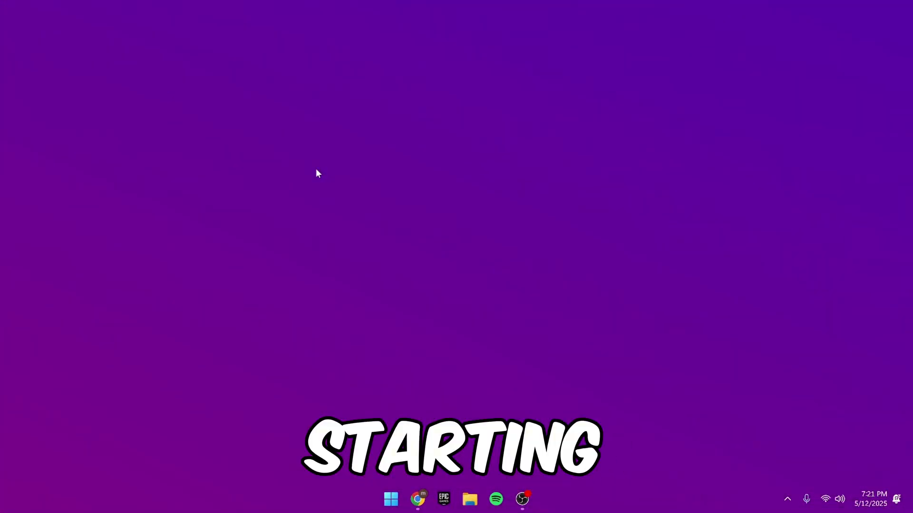
Open the Windows Settings app and go to its Gaming options
{"action": "key", "text": "super"}
{"action": "left_click", "coordinate": [320, 149]}
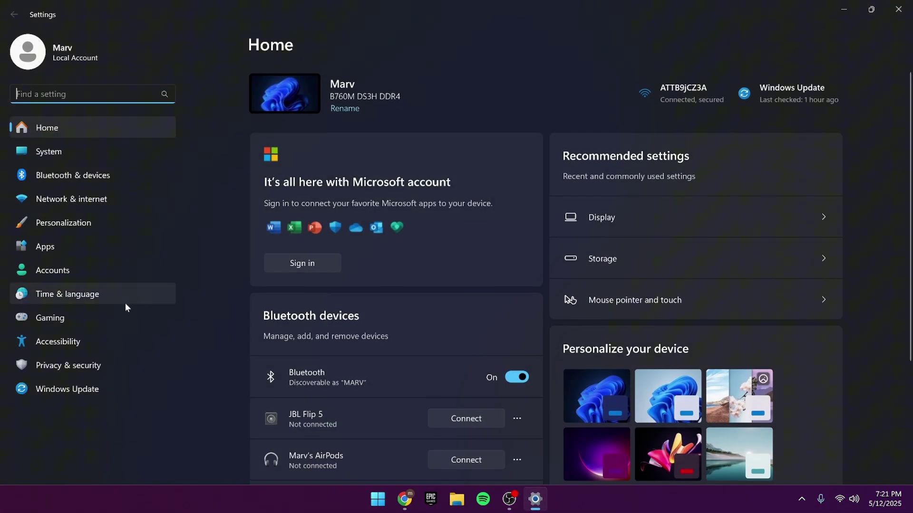
{"action": "left_click", "coordinate": [100, 319]}
{"action": "left_click", "coordinate": [257, 193]}
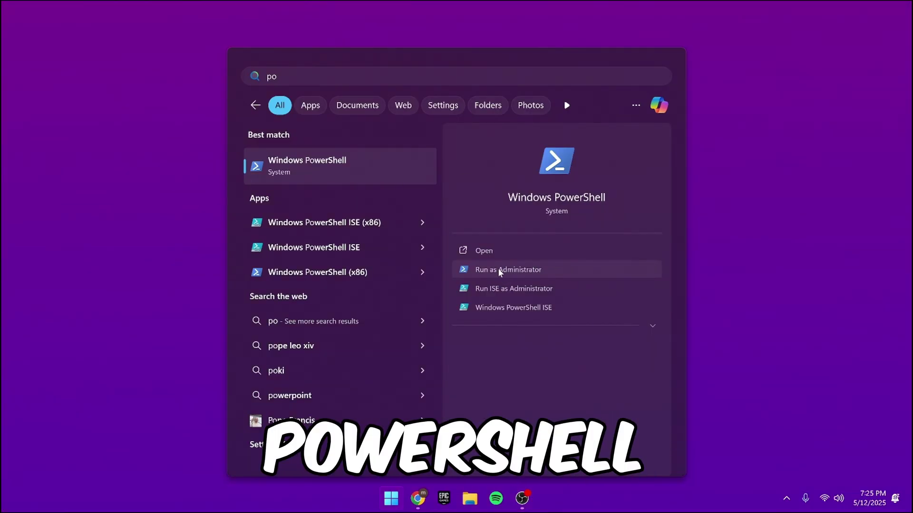
Run Windows PowerShell as administrator
{"action": "left_click", "coordinate": [498, 270]}
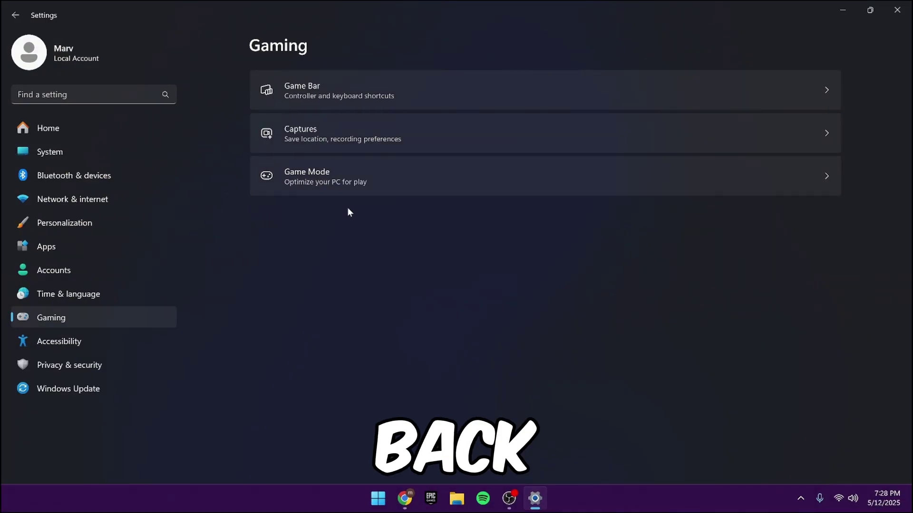
Check Game Mode, open its related Graphics settings and expand the advanced graphics settings
{"action": "left_click", "coordinate": [352, 181]}
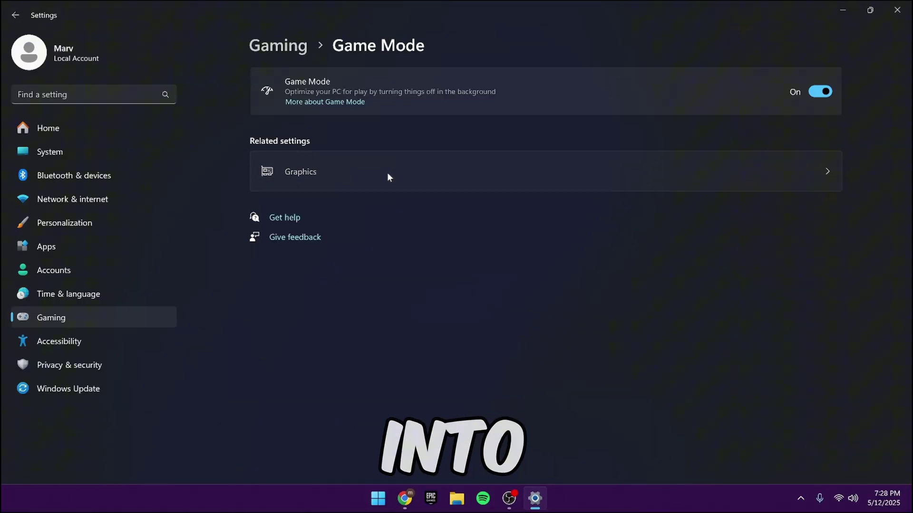
{"action": "left_click", "coordinate": [387, 174]}
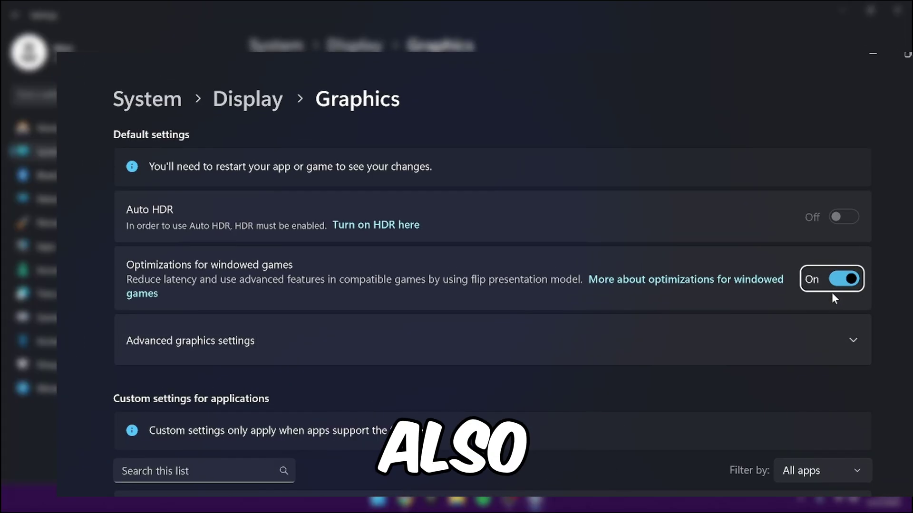
{"action": "left_click", "coordinate": [809, 339]}
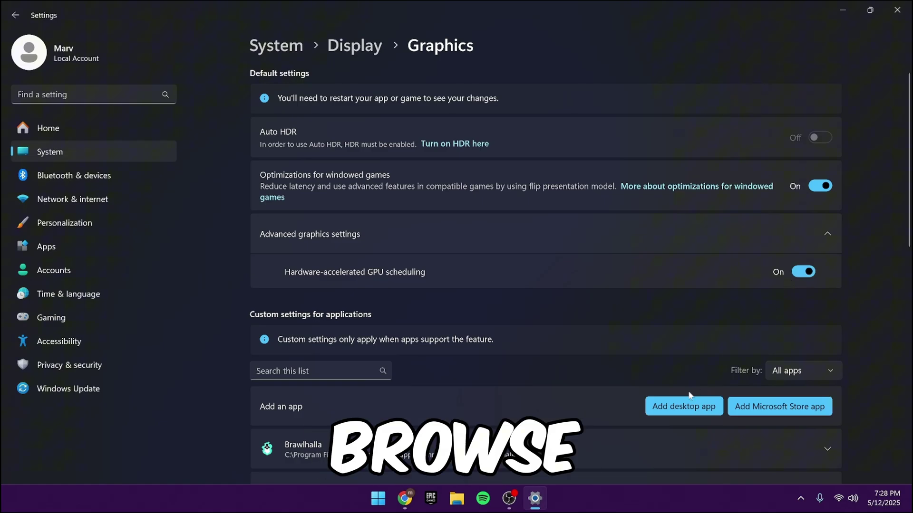
Add FortniteClient-Win64-Shipping as a desktop app in the custom graphics settings and set Fortnite's GPU preference to High Performance (NVIDIA GeForce GTX 1660 SUPER)
{"action": "left_click", "coordinate": [684, 407]}
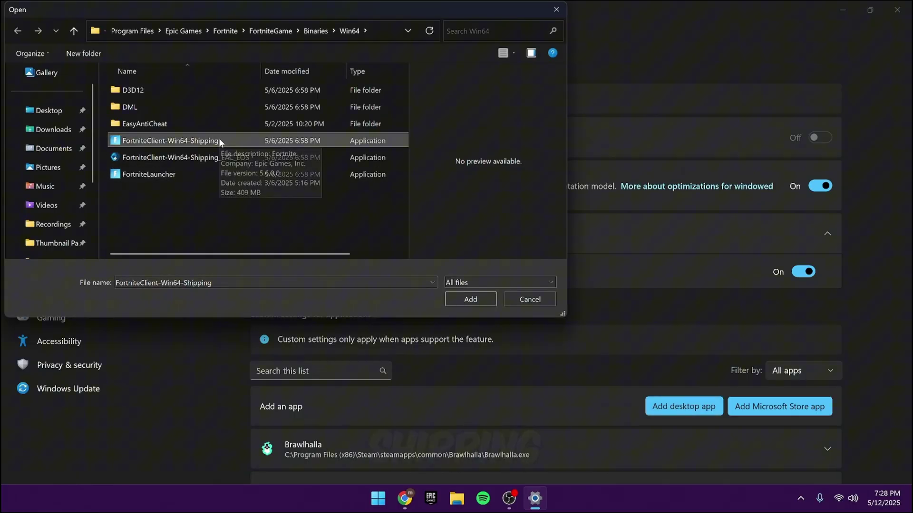
{"action": "left_click", "coordinate": [470, 299]}
{"action": "scroll", "coordinate": [470, 299], "scroll_direction": "down", "scroll_amount": 5}
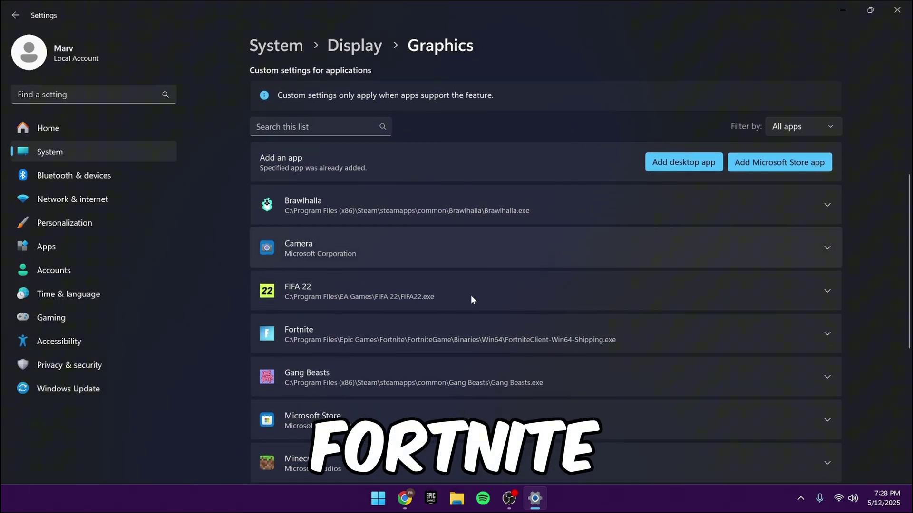
{"action": "left_click", "coordinate": [445, 321]}
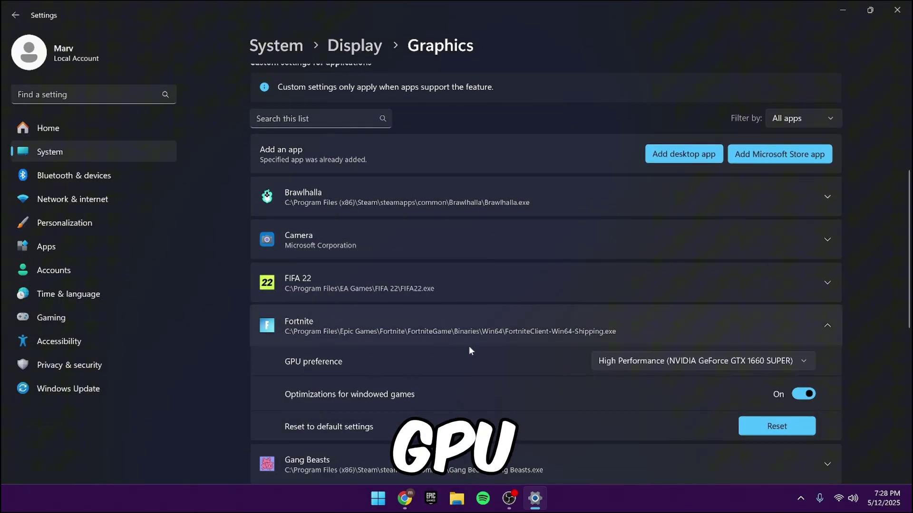
{"action": "left_click", "coordinate": [634, 364]}
{"action": "left_click", "coordinate": [637, 362]}
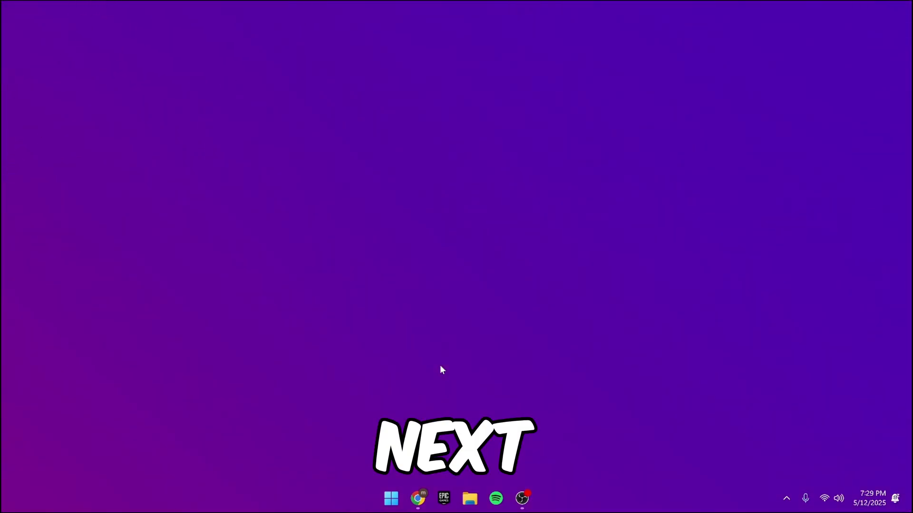
Search Windows for Core Isolation and open the Core isolation system settings
{"action": "key", "text": "super"}
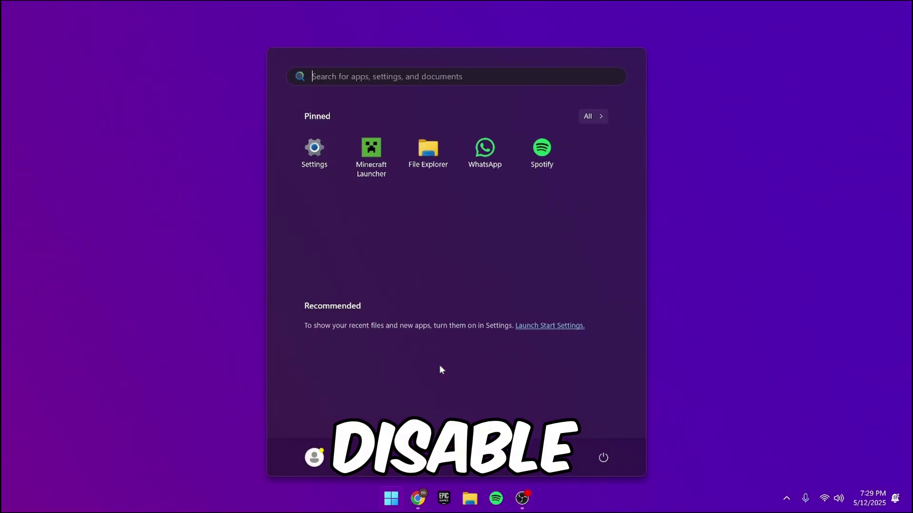
{"action": "type", "text": "Core Isolation"}
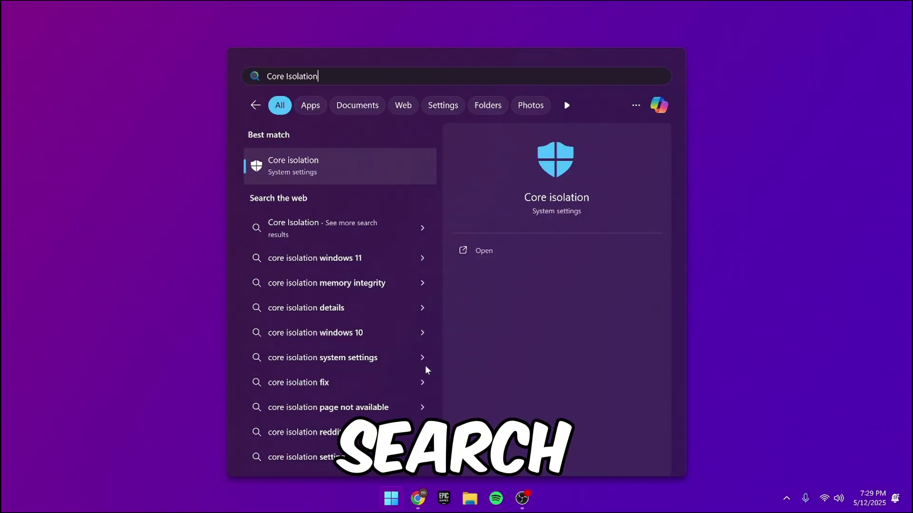
{"action": "key", "text": "Return"}
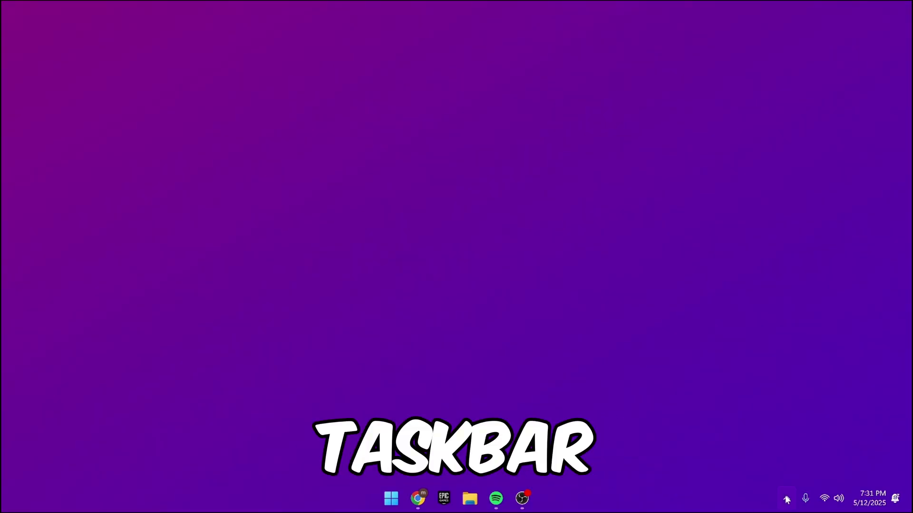
Exit Spotify from the hidden background apps in the system tray
{"action": "left_click", "coordinate": [787, 495]}
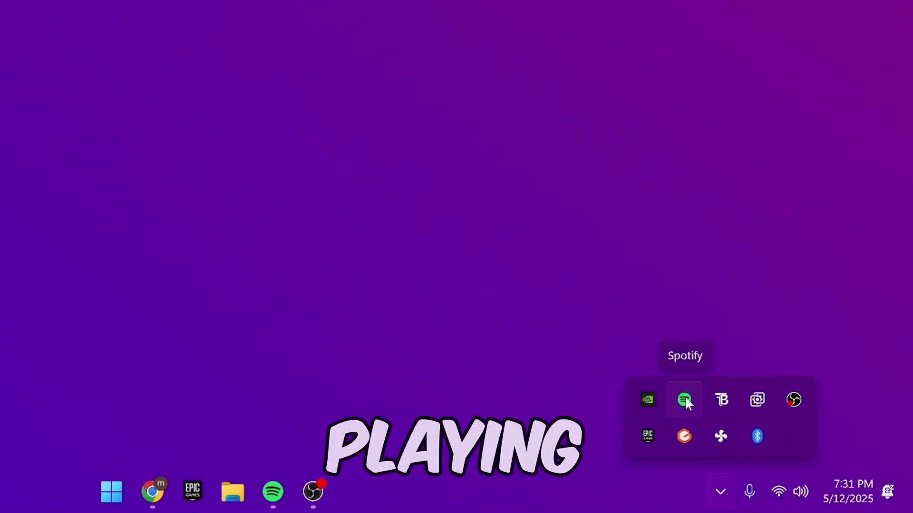
{"action": "right_click", "coordinate": [685, 396]}
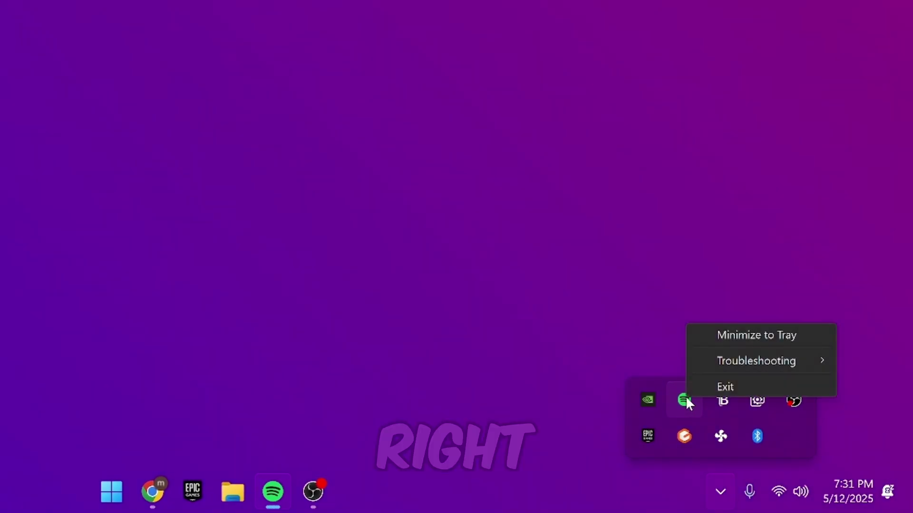
{"action": "left_click", "coordinate": [734, 387]}
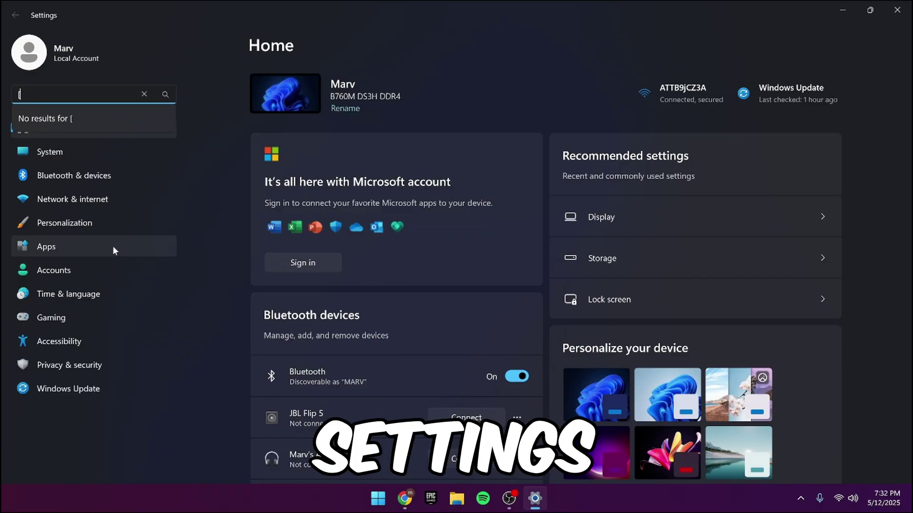
Open the Startup page in the Windows Apps settings and review which apps start automatically at sign-in
{"action": "left_click", "coordinate": [113, 246]}
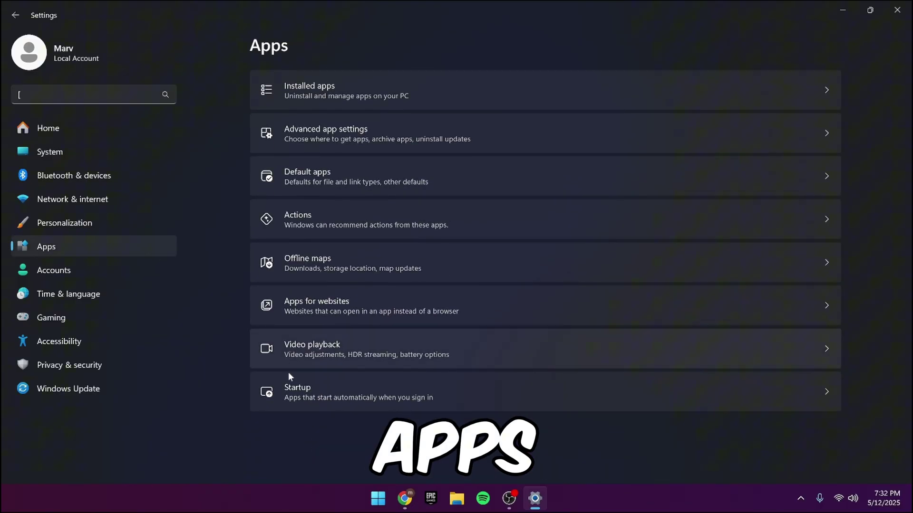
{"action": "left_click", "coordinate": [291, 385]}
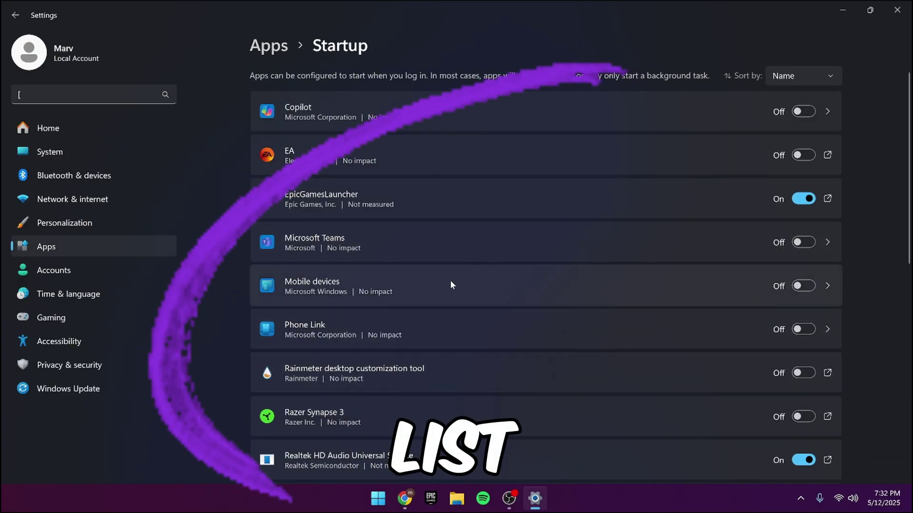
{"action": "scroll", "coordinate": [541, 312], "scroll_direction": "down", "scroll_amount": 5}
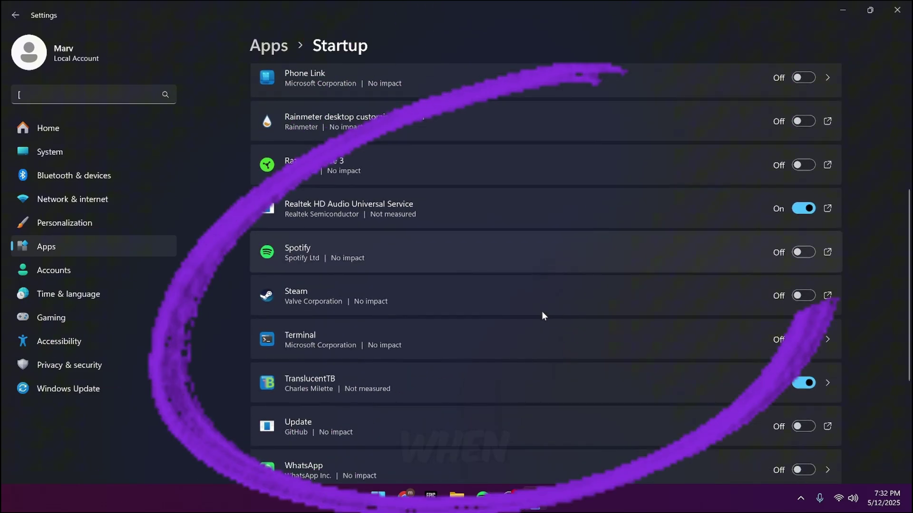
{"action": "scroll", "coordinate": [544, 316], "scroll_direction": "down", "scroll_amount": 1}
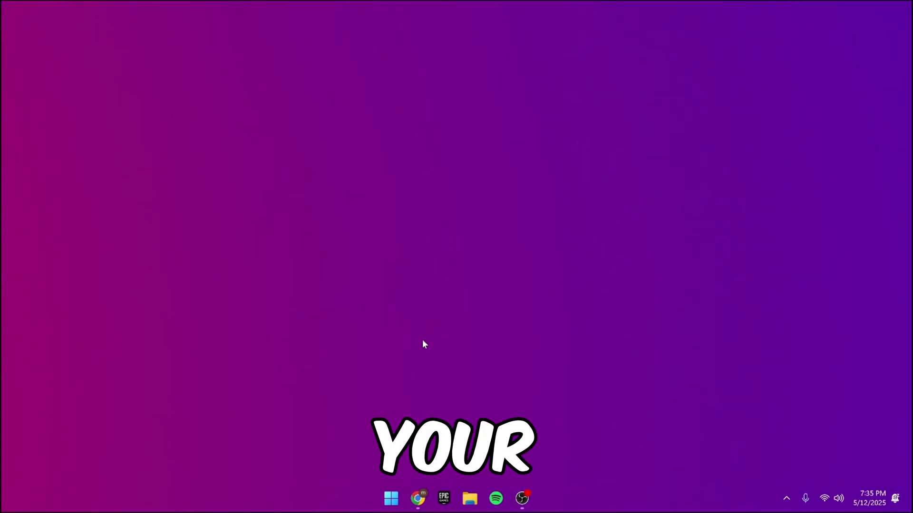
Search Windows for Edit Power Plan, open the advanced power settings and change the selected power plan
{"action": "key", "text": "super"}
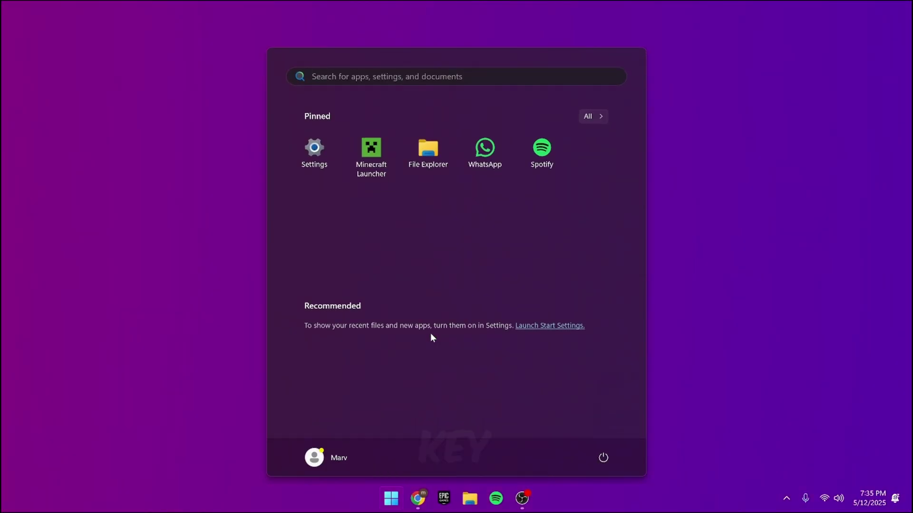
{"action": "type", "text": "Edit Power Plan"}
{"action": "key", "text": "Return"}
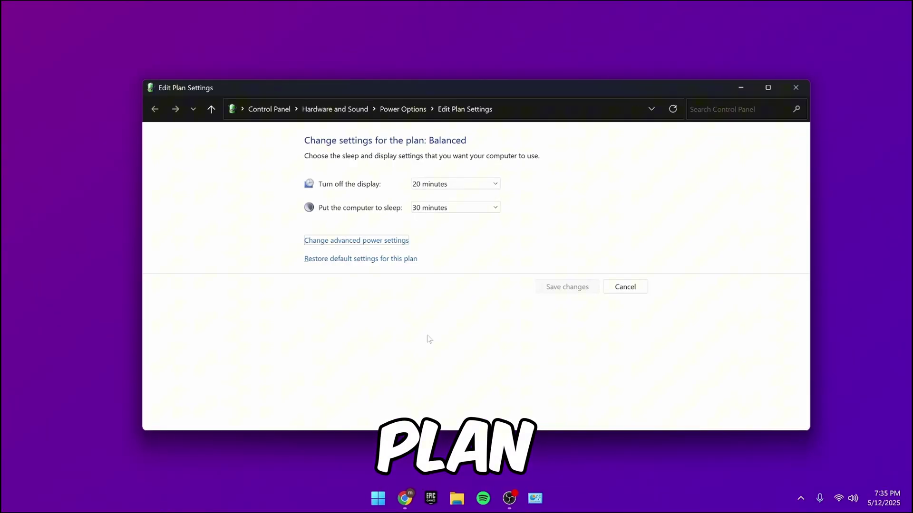
{"action": "left_click", "coordinate": [359, 241]}
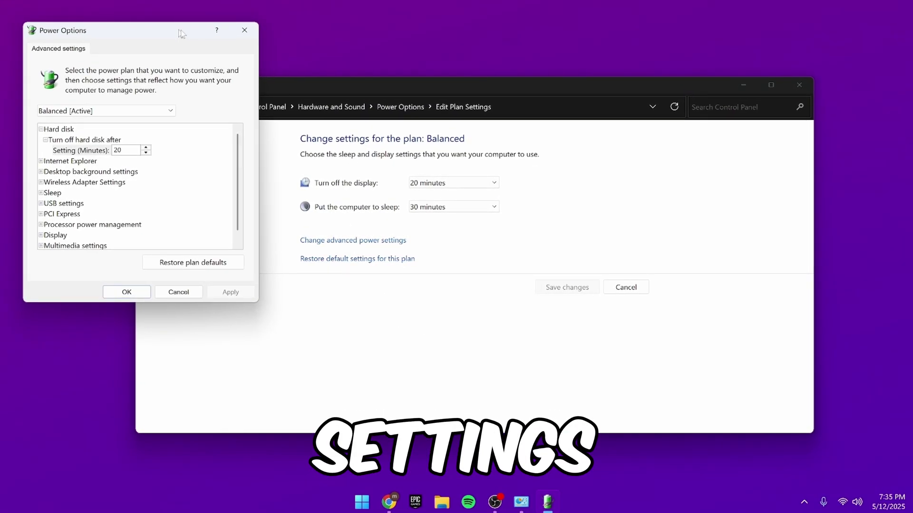
{"action": "left_click_drag", "start_coordinate": [211, 52], "coordinate": [397, 119]}
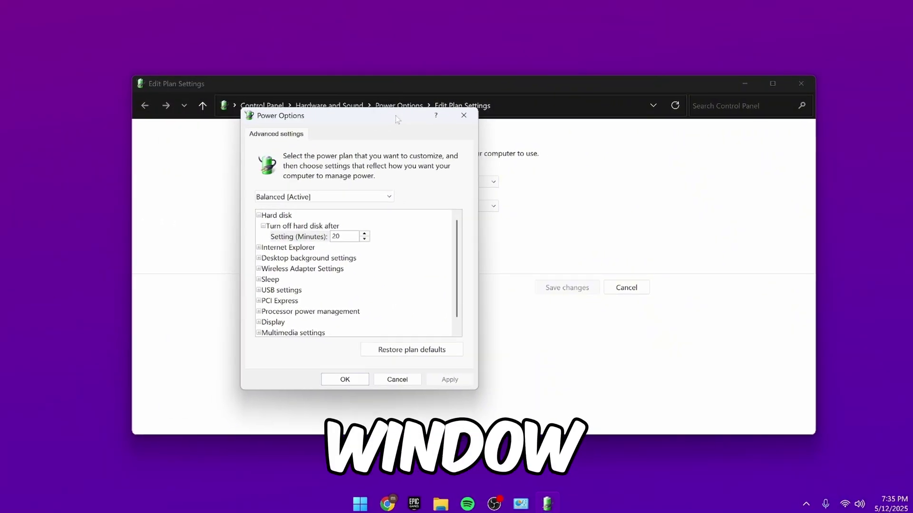
{"action": "left_click", "coordinate": [317, 196]}
{"action": "left_click", "coordinate": [304, 215]}
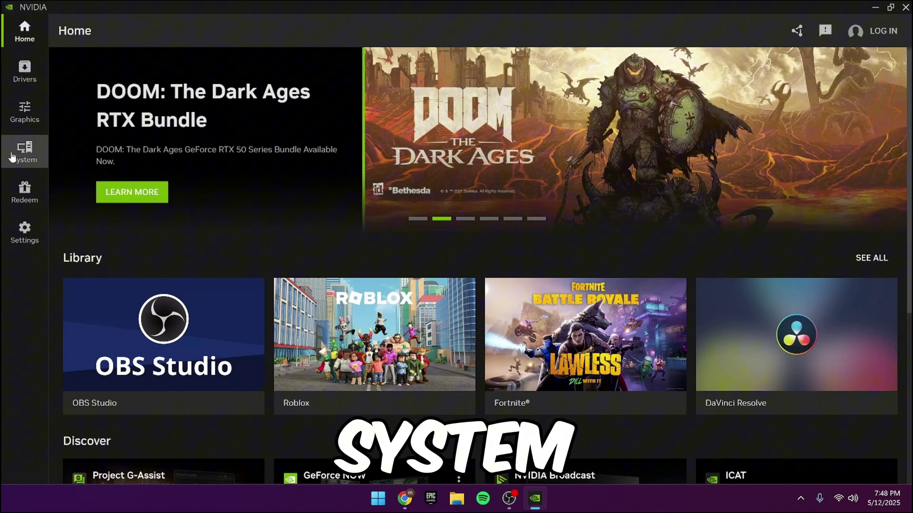
Open the Performance page of the System section in the NVIDIA app
{"action": "left_click", "coordinate": [13, 156]}
{"action": "left_click", "coordinate": [223, 64]}
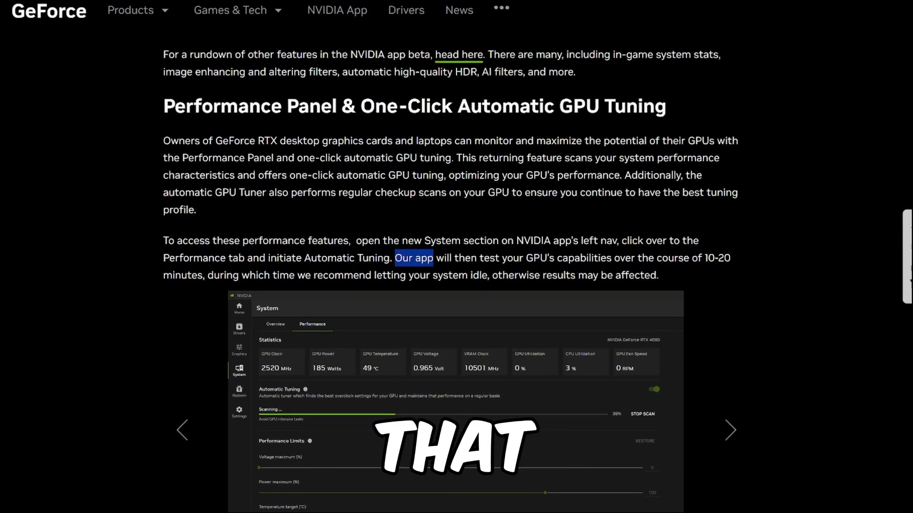
Examine NVIDIA's article on automatic GPU tuning for the scan duration, the idle-system recommendation and the overclocking risks
{"action": "left_click_drag", "start_coordinate": [433, 258], "coordinate": [731, 258]}
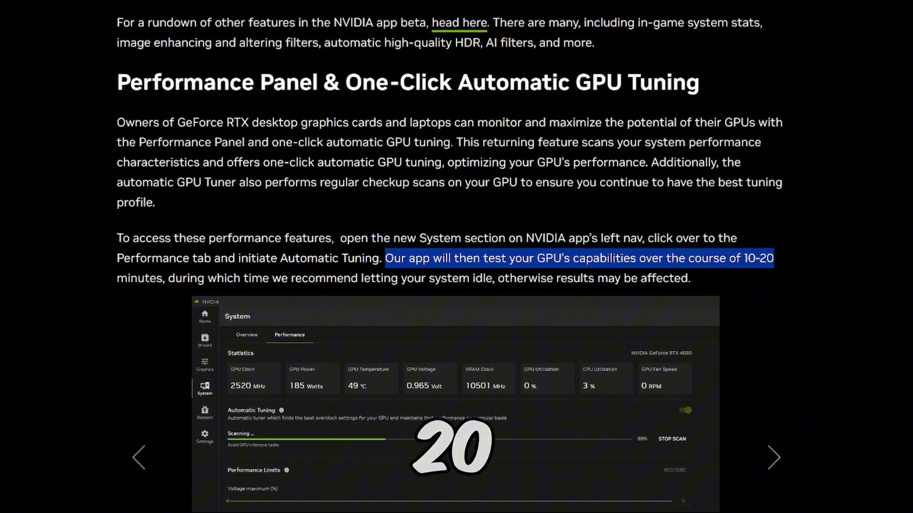
{"action": "left_click_drag", "start_coordinate": [166, 279], "coordinate": [567, 289]}
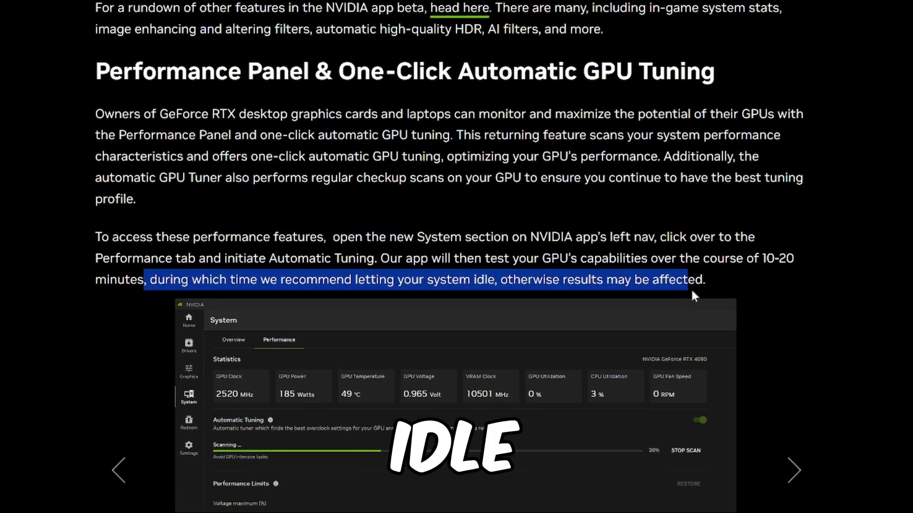
{"action": "left_click_drag", "start_coordinate": [692, 291], "coordinate": [712, 287]}
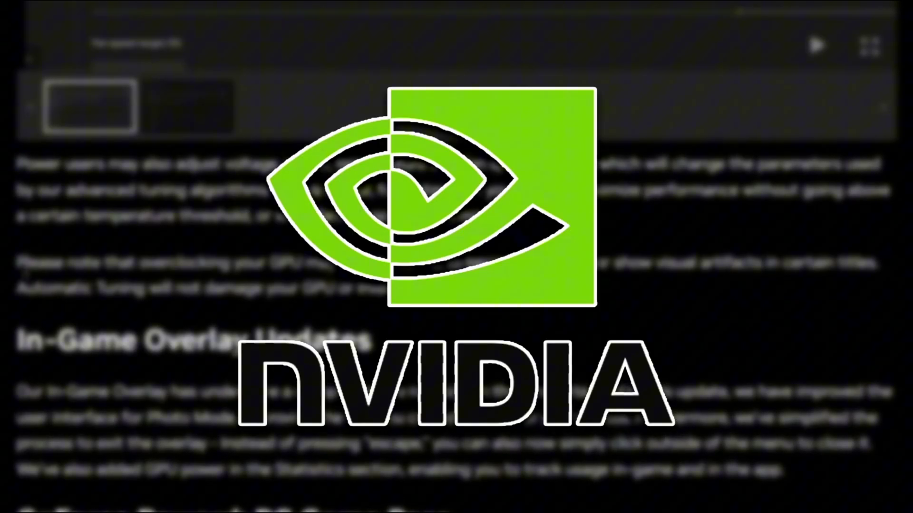
{"action": "left_click_drag", "start_coordinate": [14, 263], "coordinate": [24, 263]}
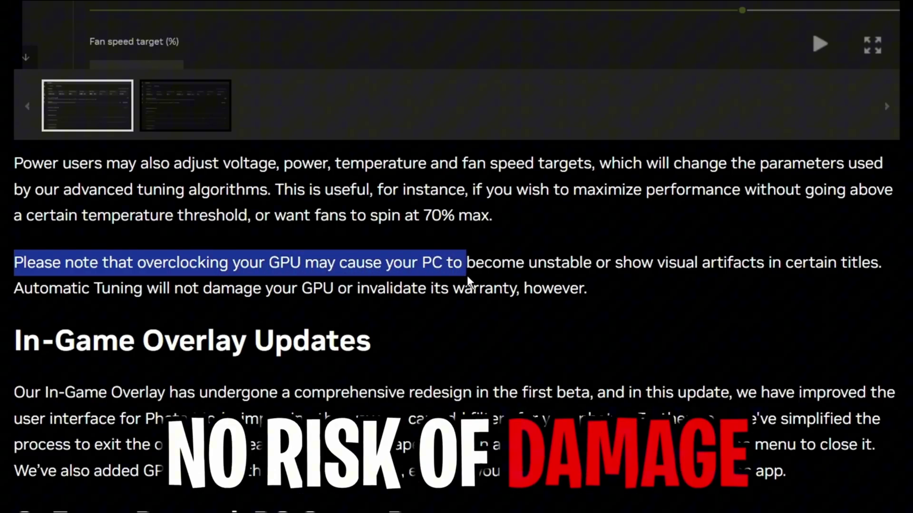